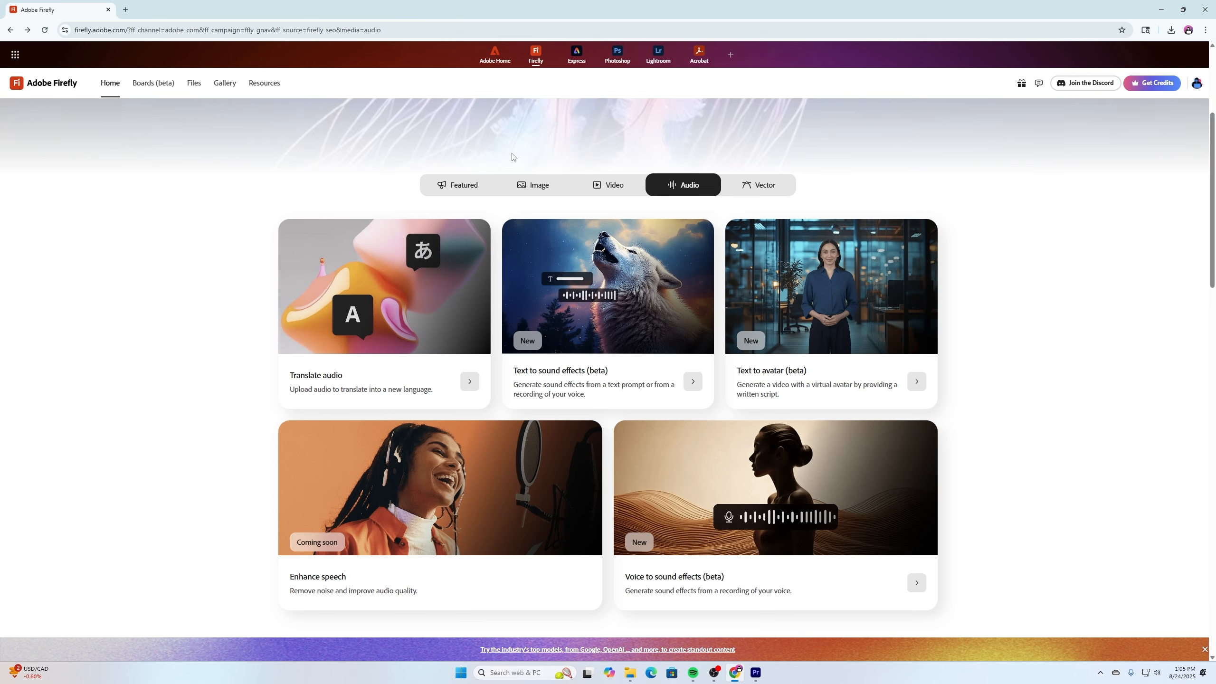
Open the Text to sound effects (beta) tool and upload the 212909_small frog video from Downloads.
left_click(523, 339)
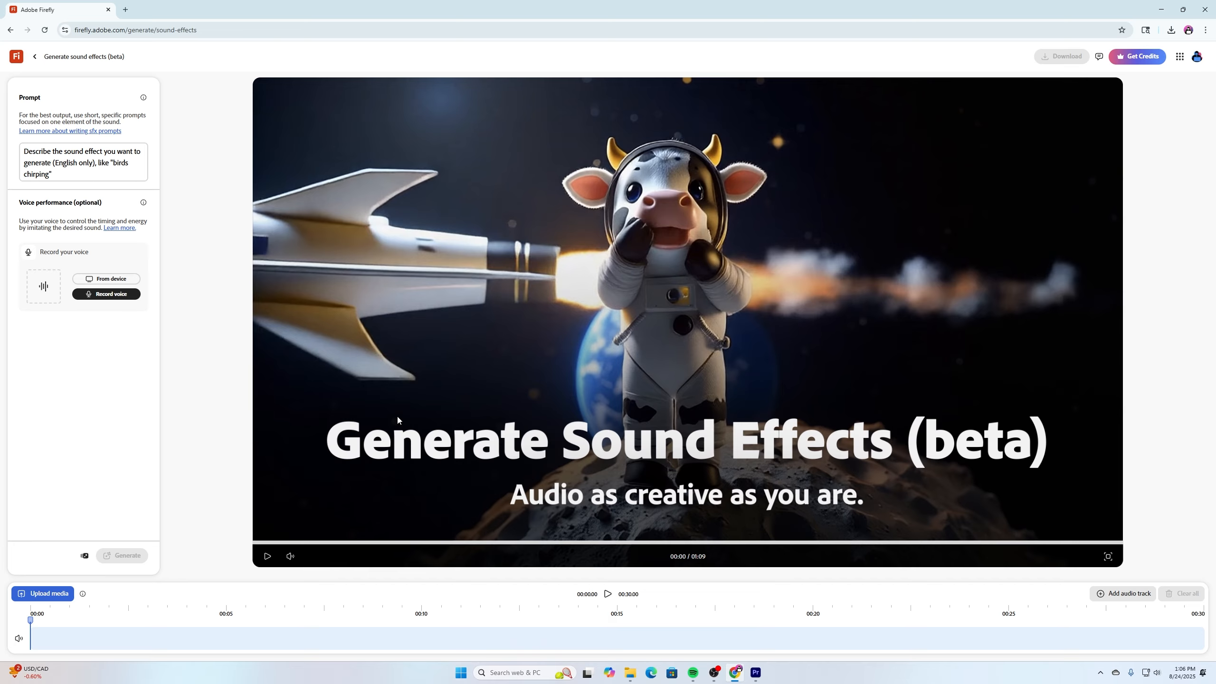
left_click(47, 594)
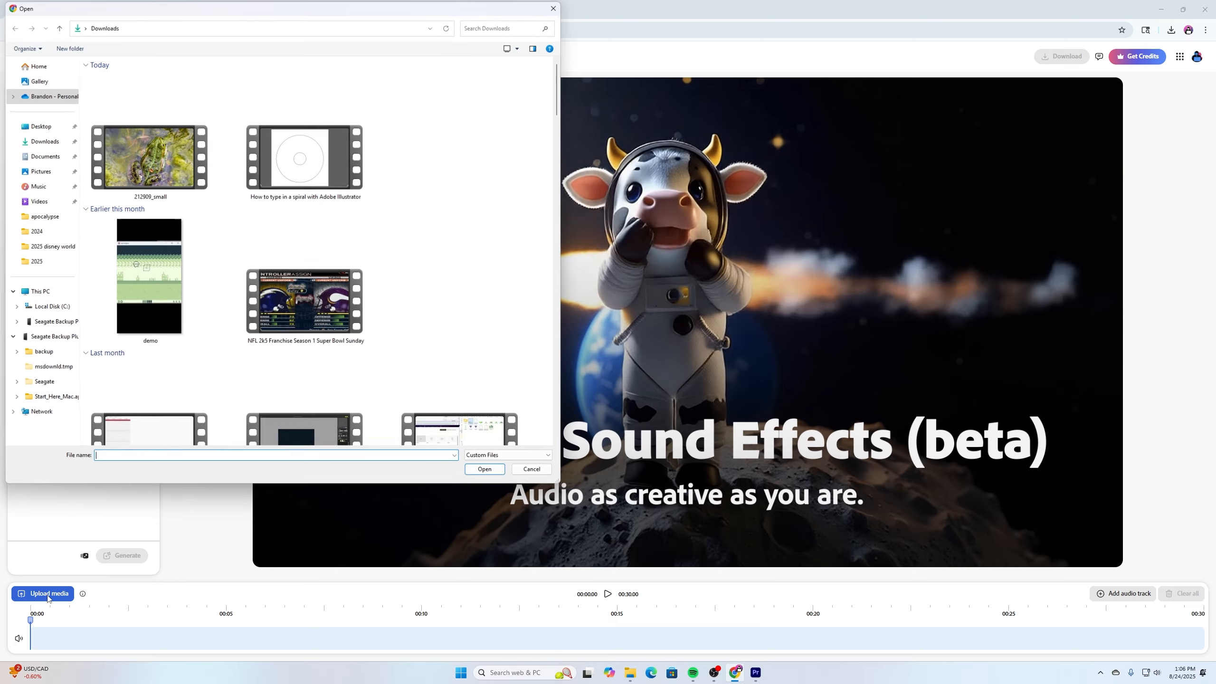
double_click(152, 147)
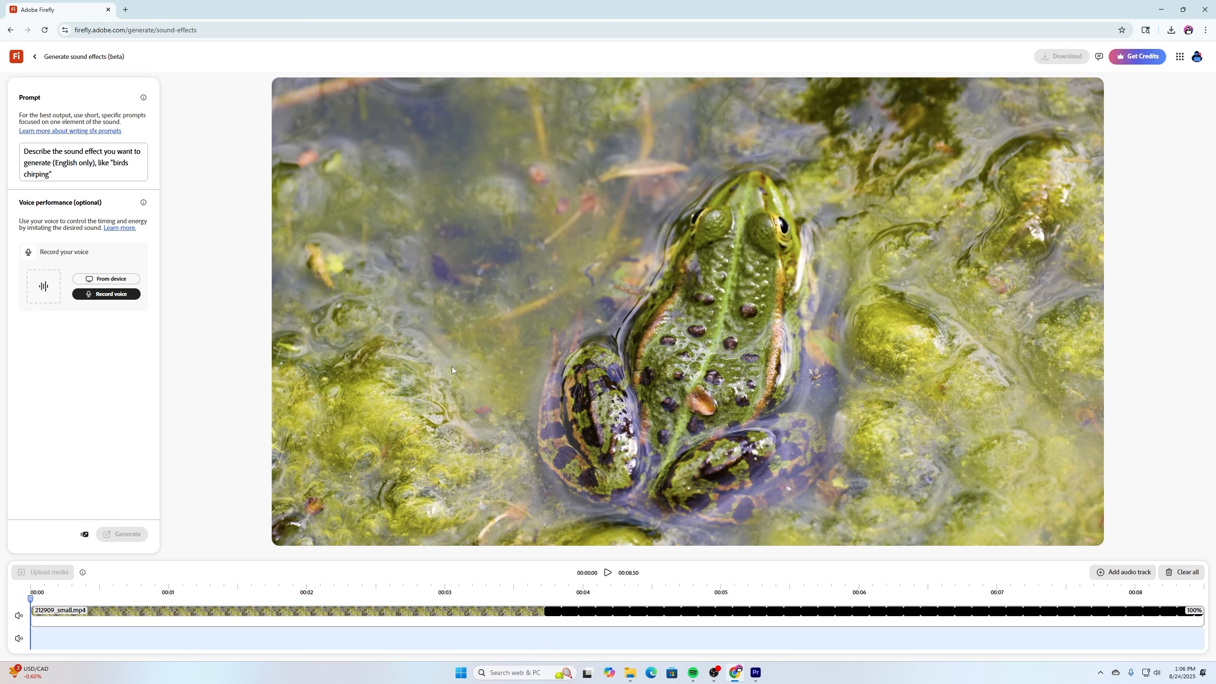
Preview the uploaded frog video and return the playhead to the start of the timeline.
left_click(609, 573)
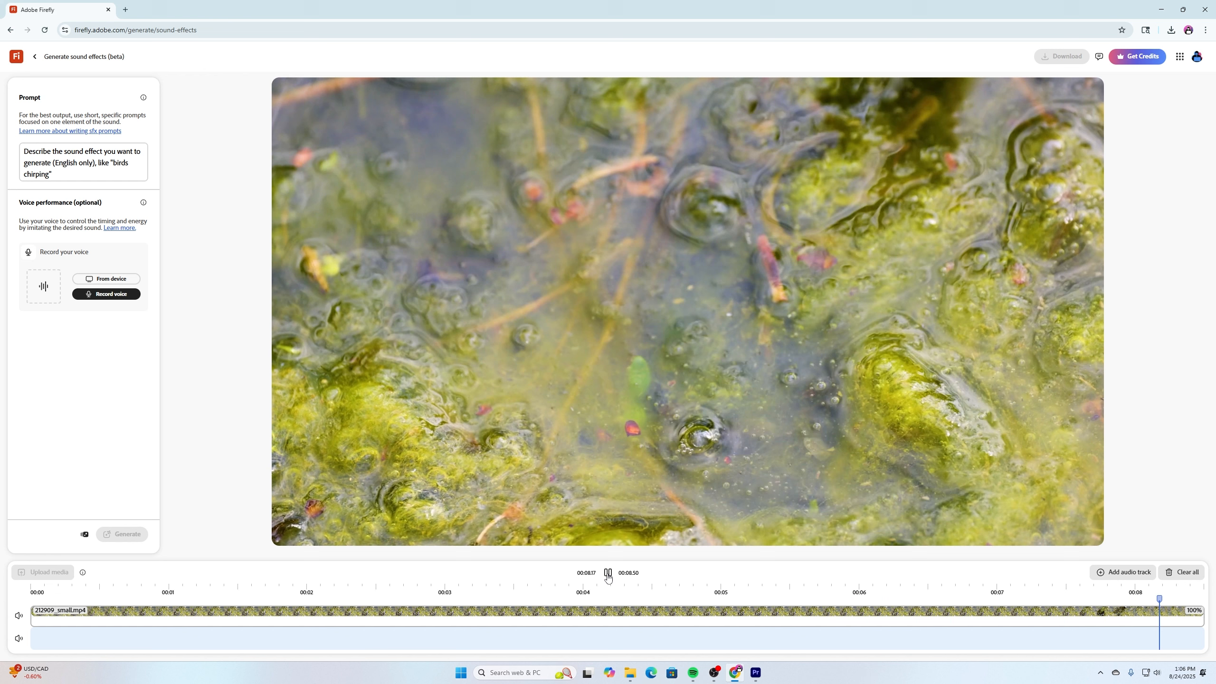
left_click(607, 573)
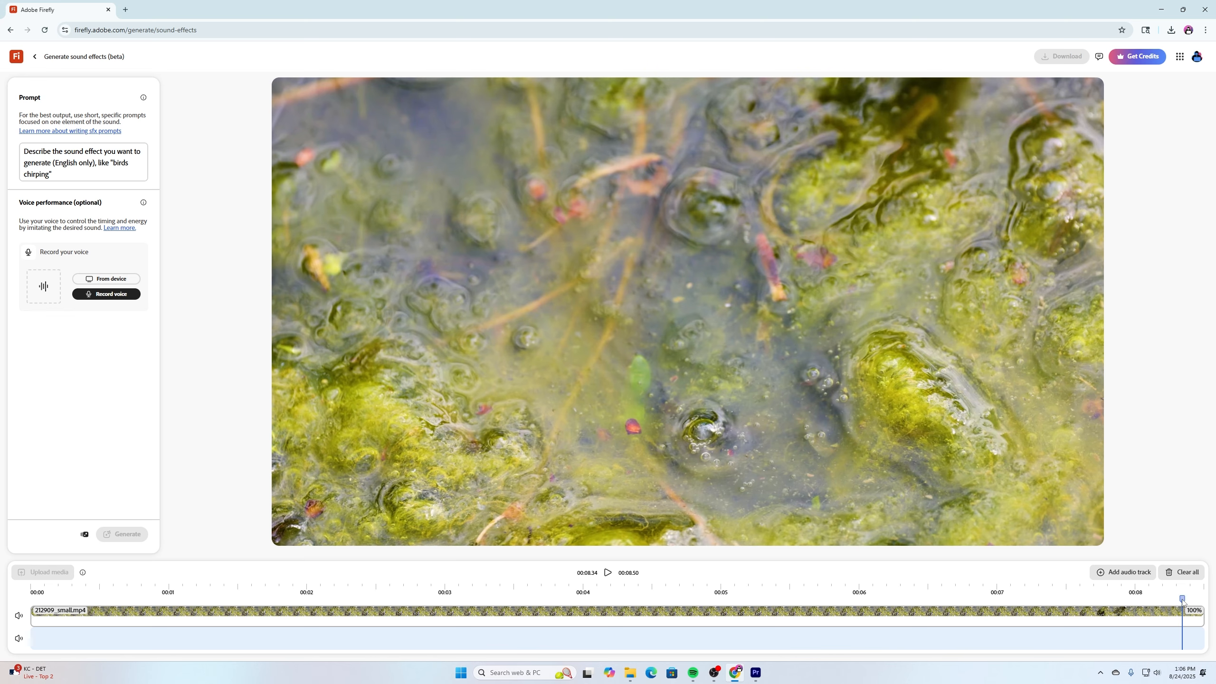
left_click_drag(1181, 598, 21, 593)
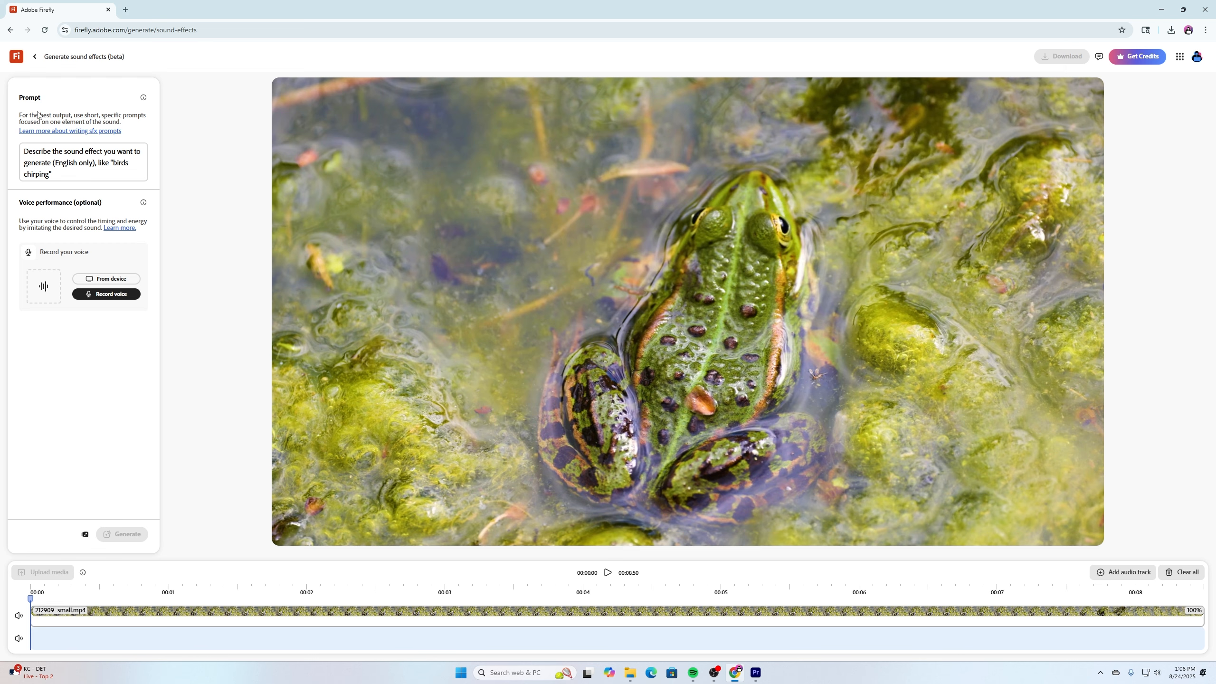
Generate sound effects from the prompt "deep frog croaking" with a recorded voice performance timed to the video.
left_click(73, 173)
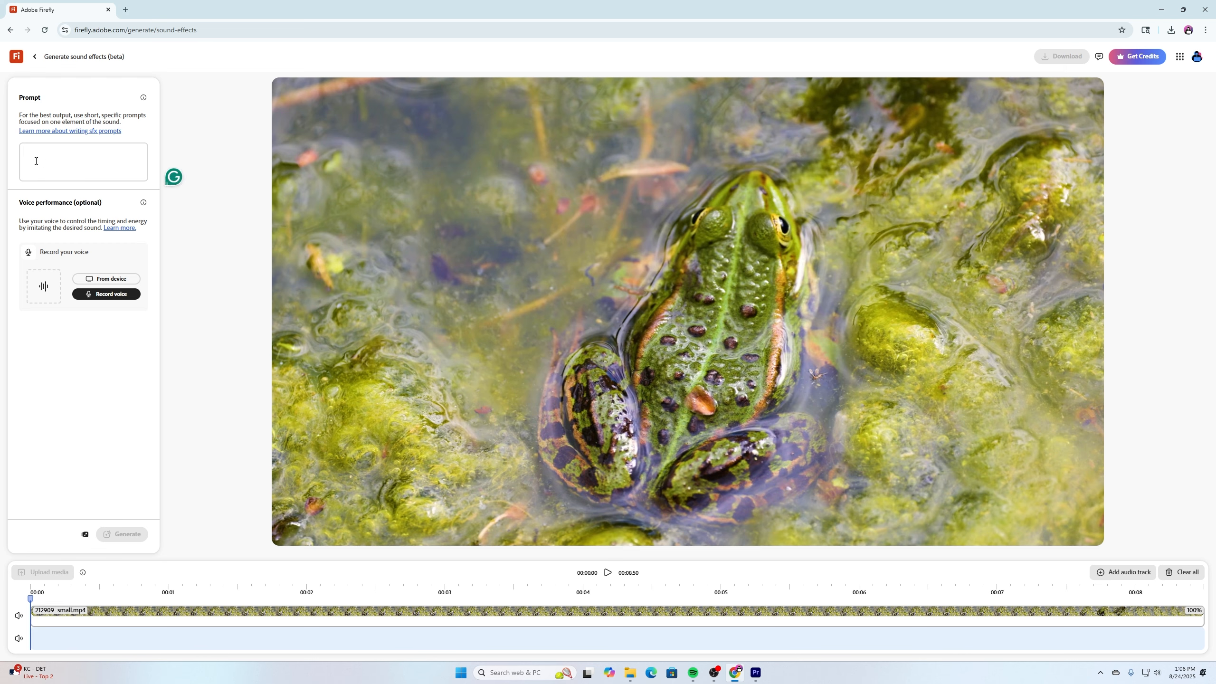
type("dee")
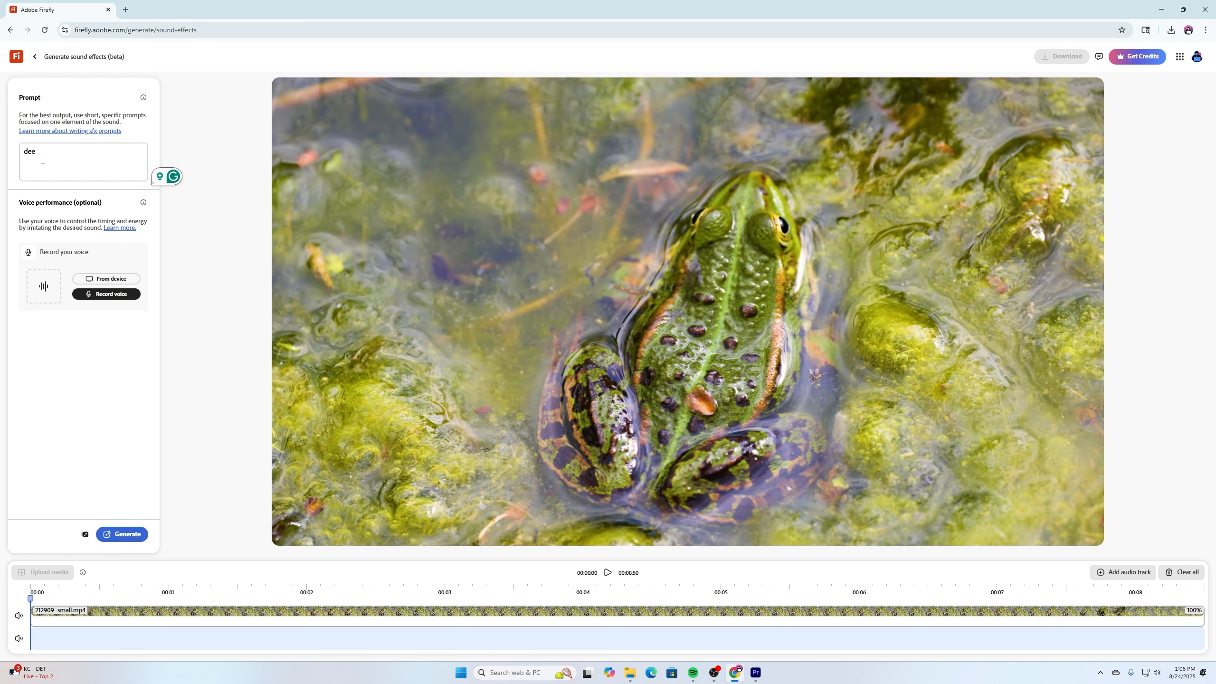
type("p frog croaking")
left_click(100, 295)
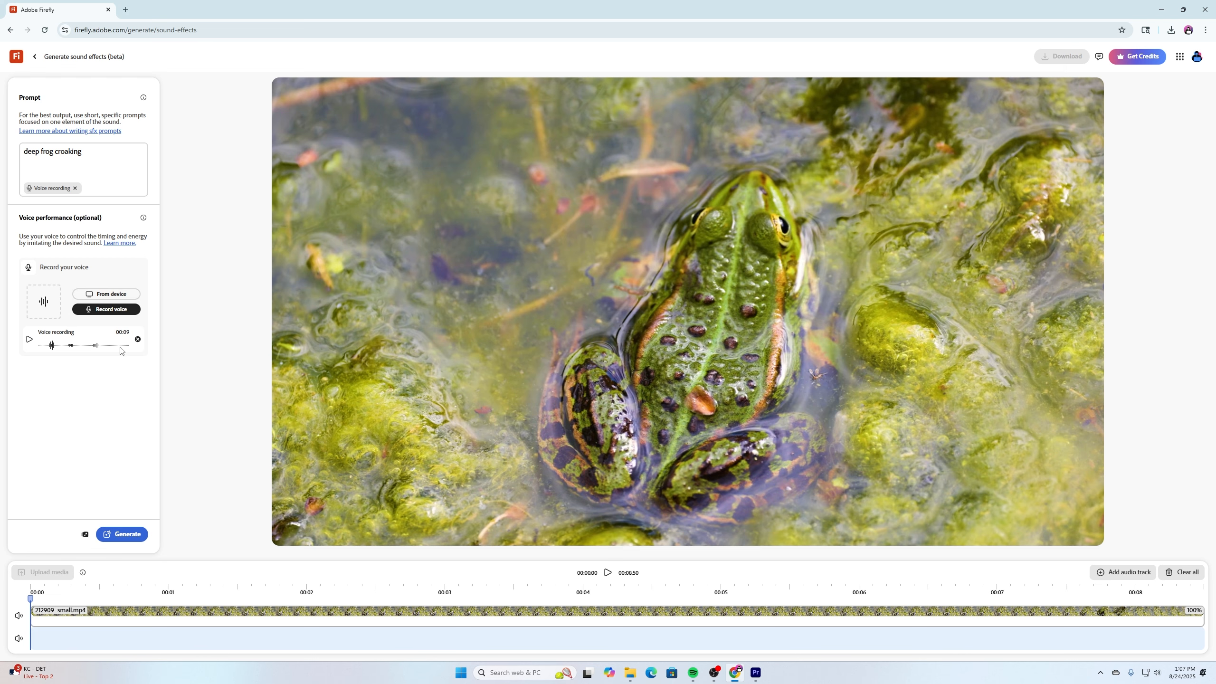
left_click(127, 539)
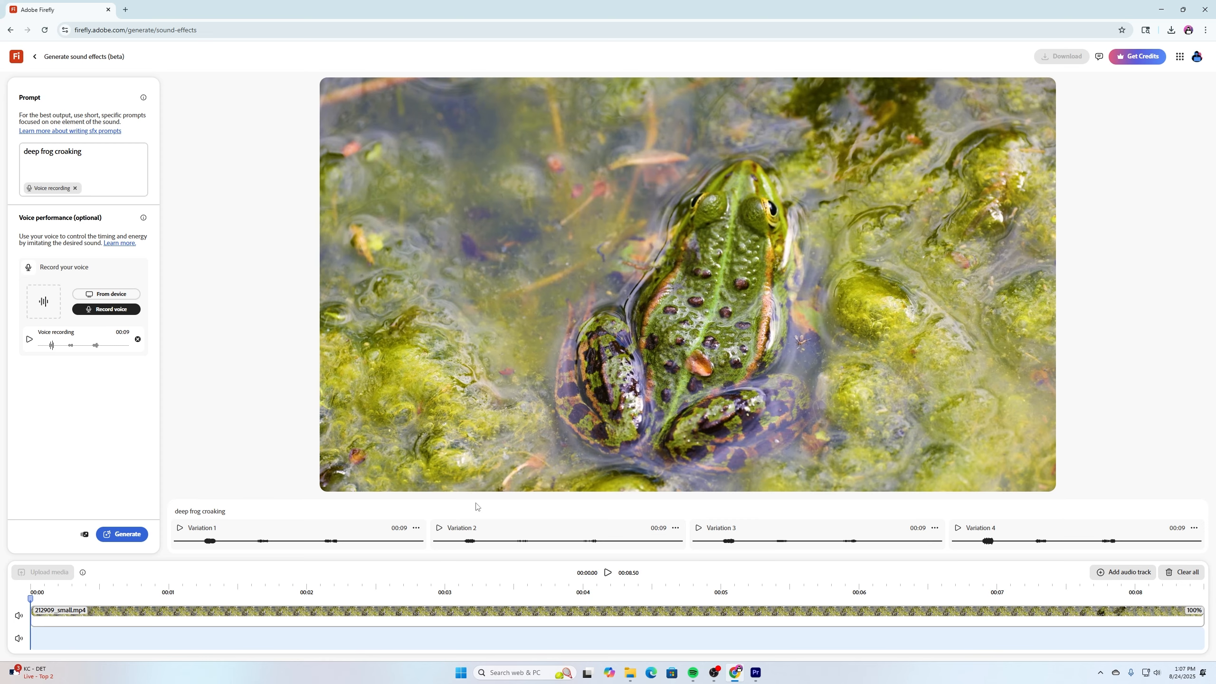
Listen to all four deep frog croaking variations against the video to compare them.
left_click(180, 528)
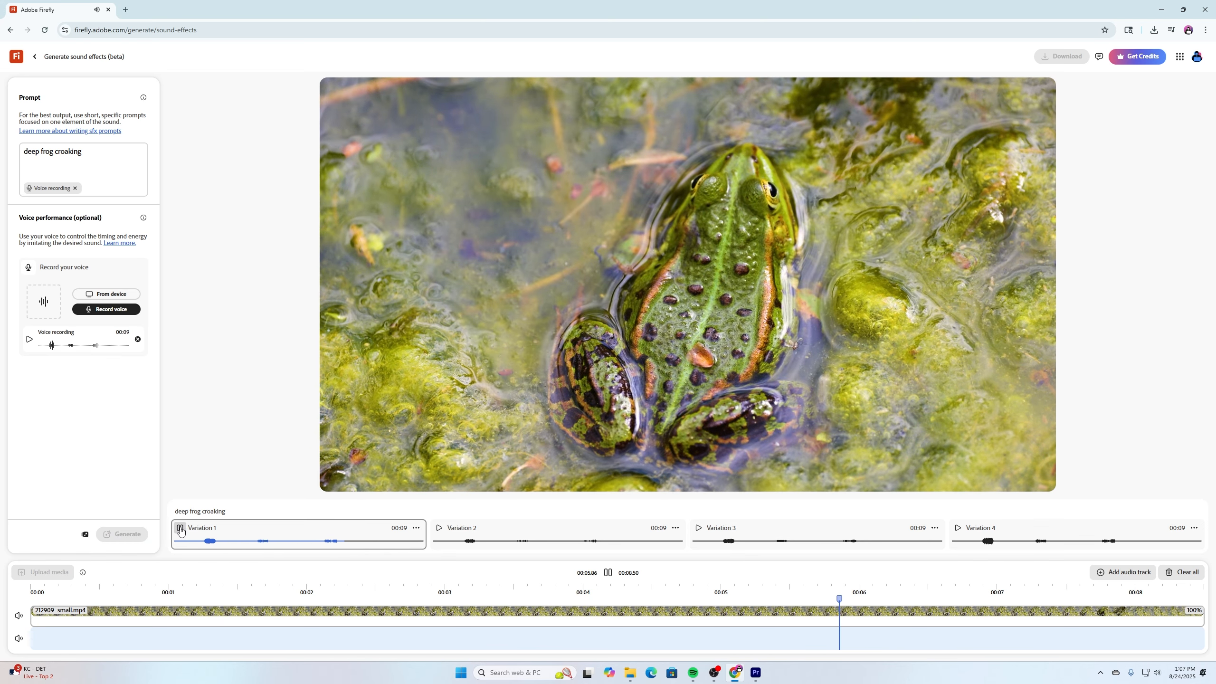
left_click(439, 532)
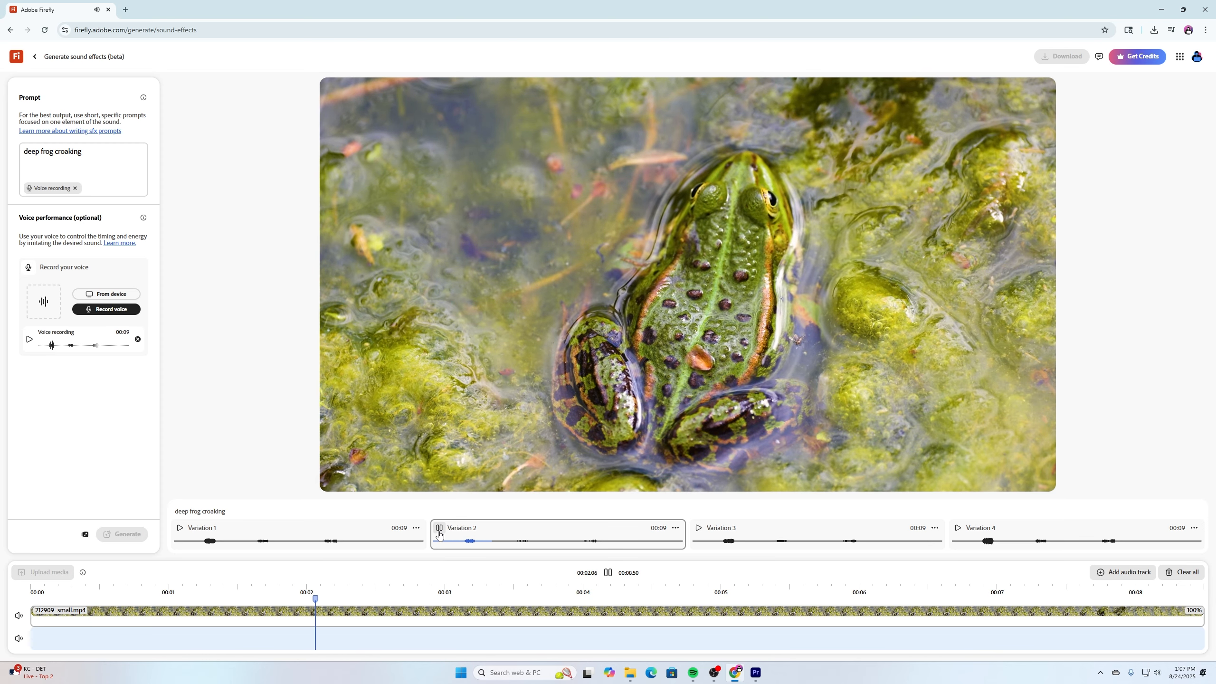
left_click(712, 541)
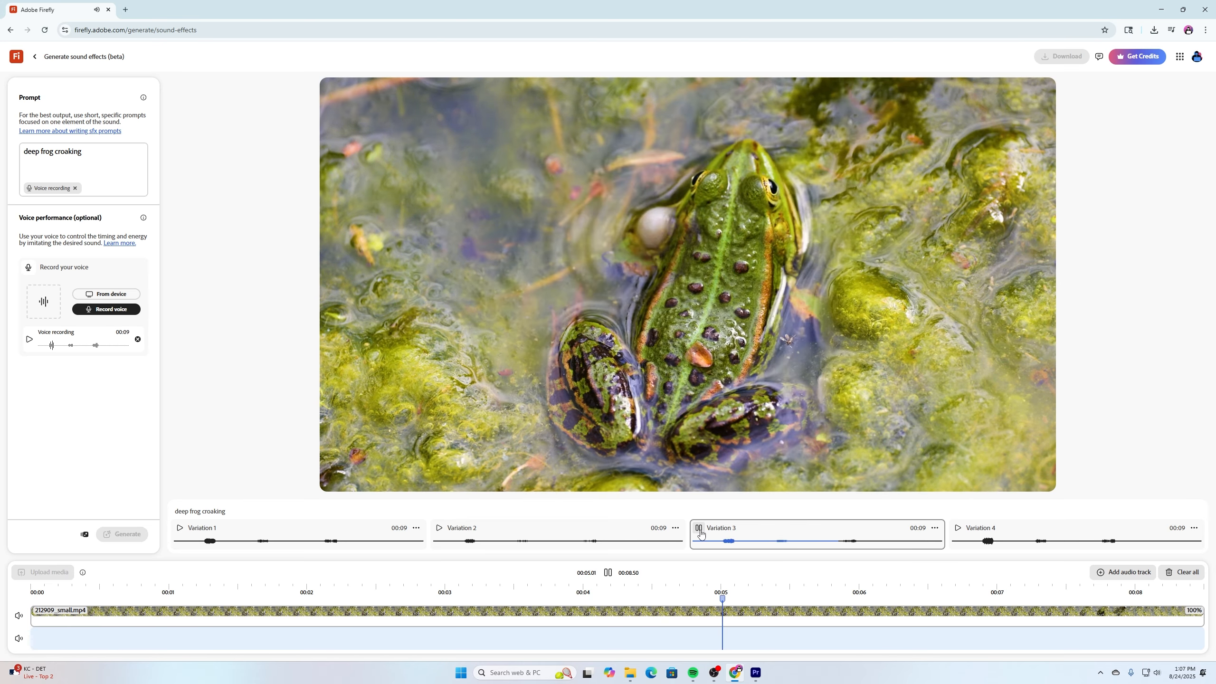
left_click(984, 540)
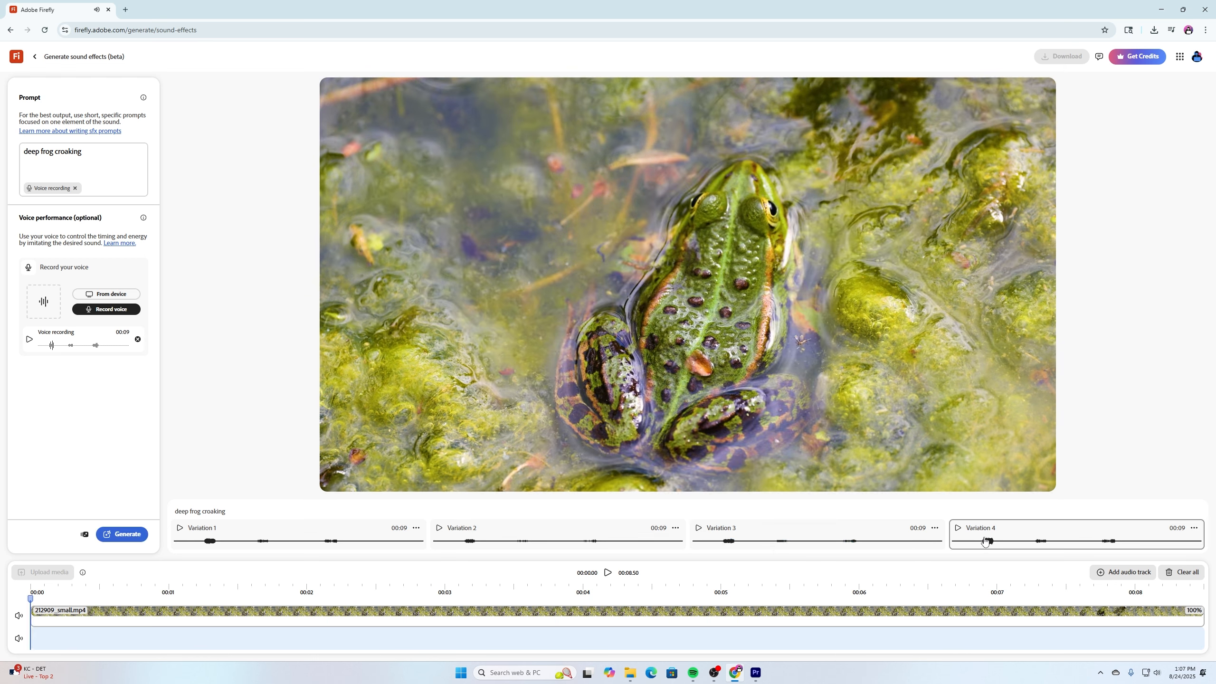
left_click(957, 528)
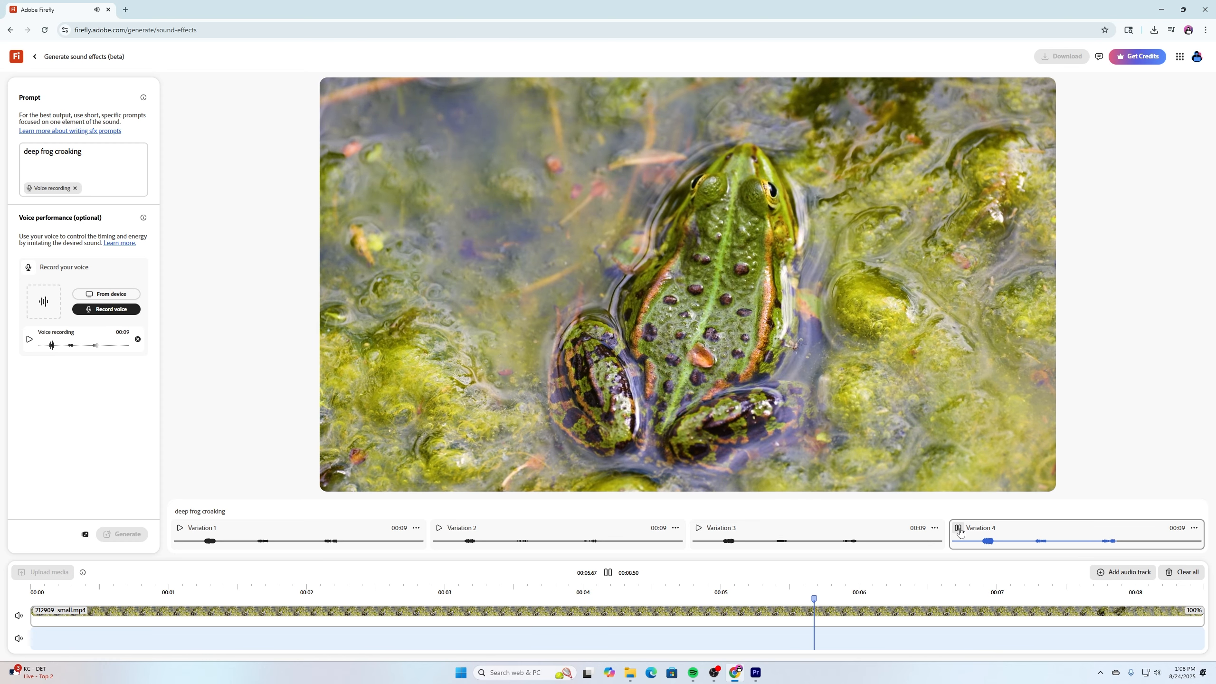
left_click(958, 527)
Replay Variation 1 of the deep frog croaking sound and download it.
left_click(206, 536)
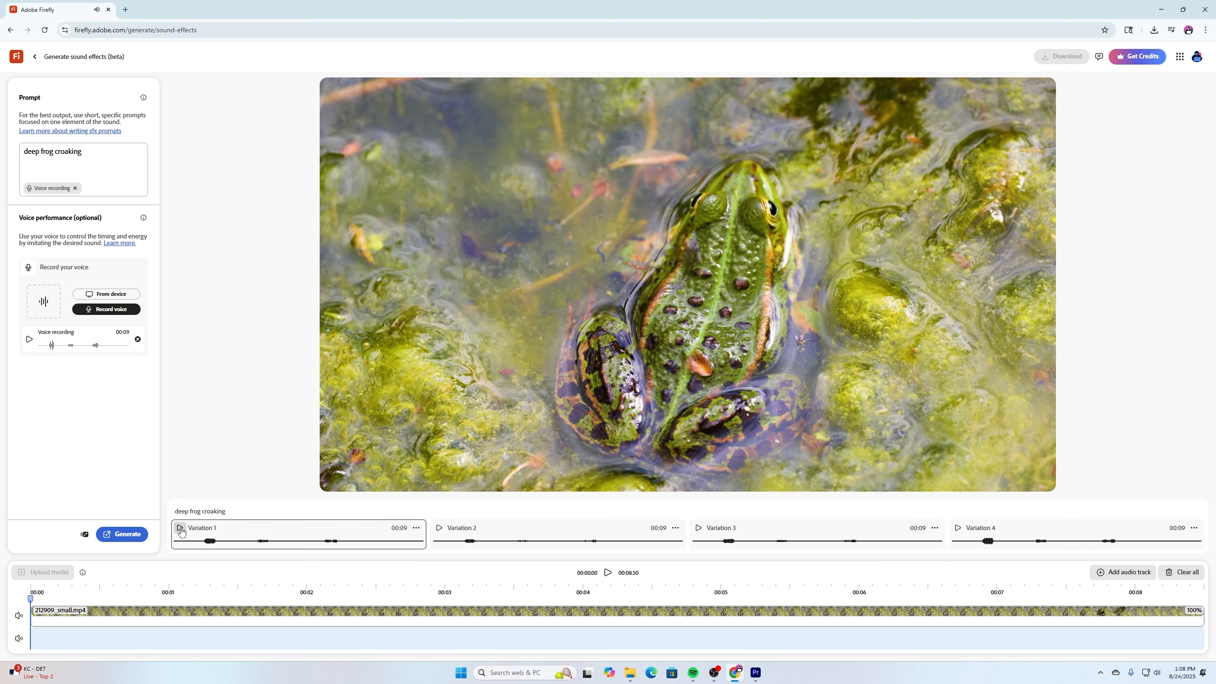
left_click(180, 527)
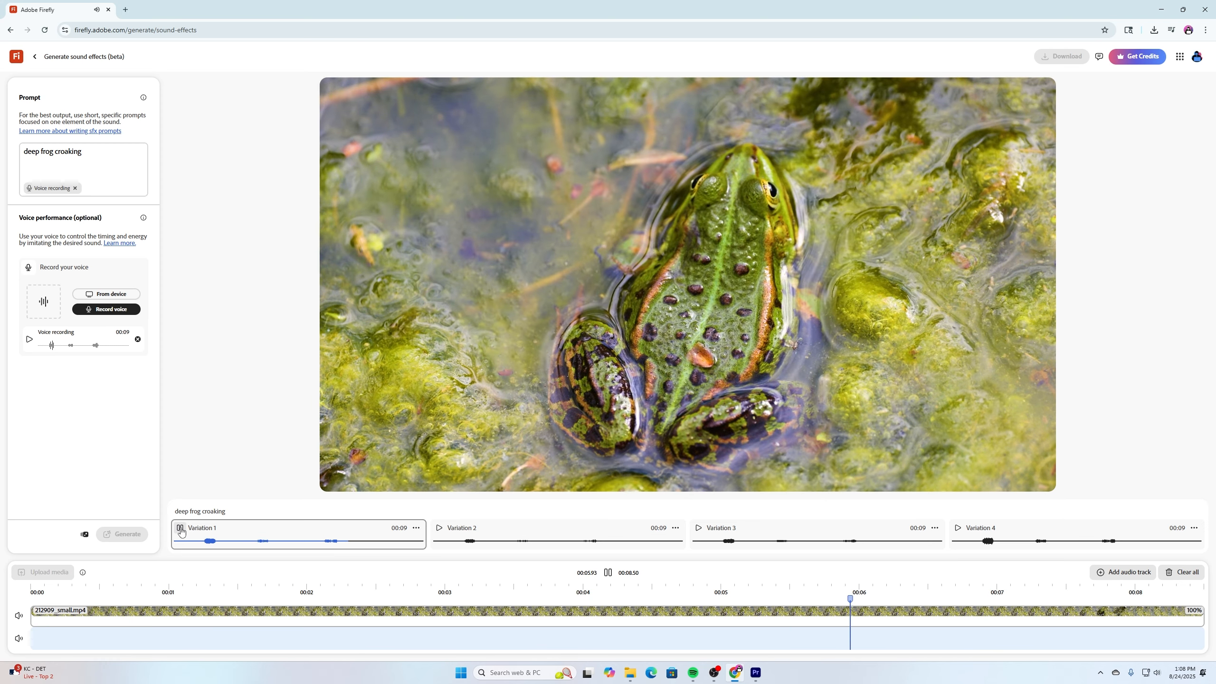
left_click(181, 527)
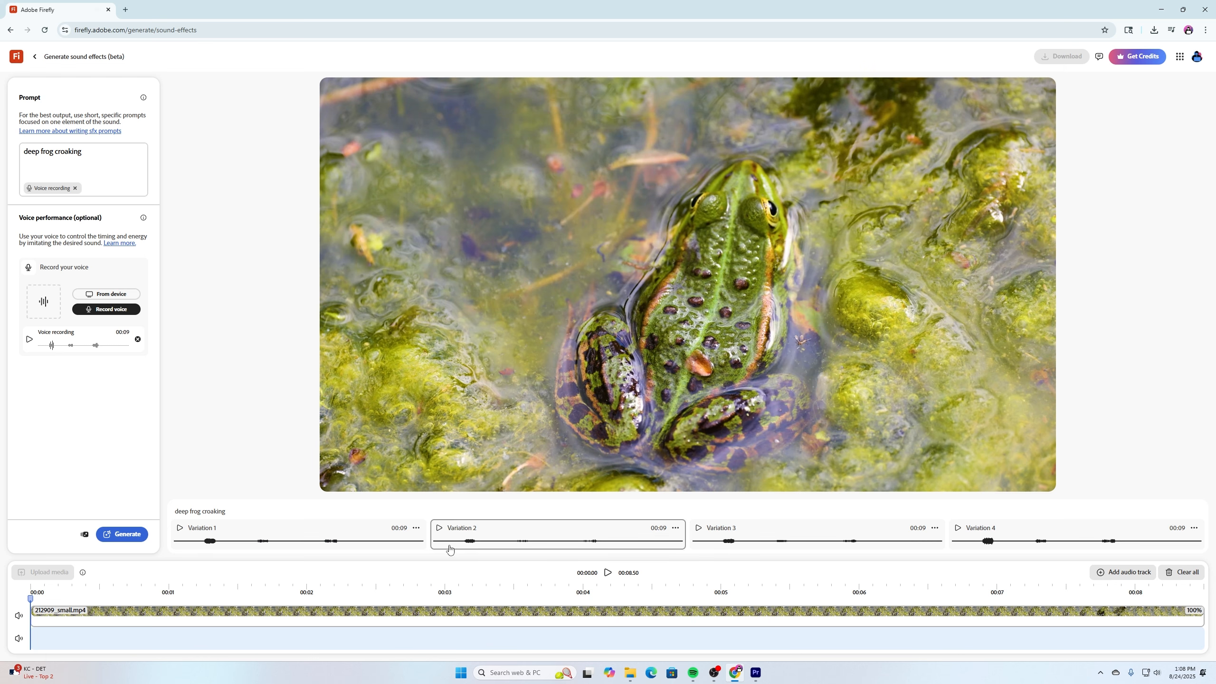
left_click(416, 528)
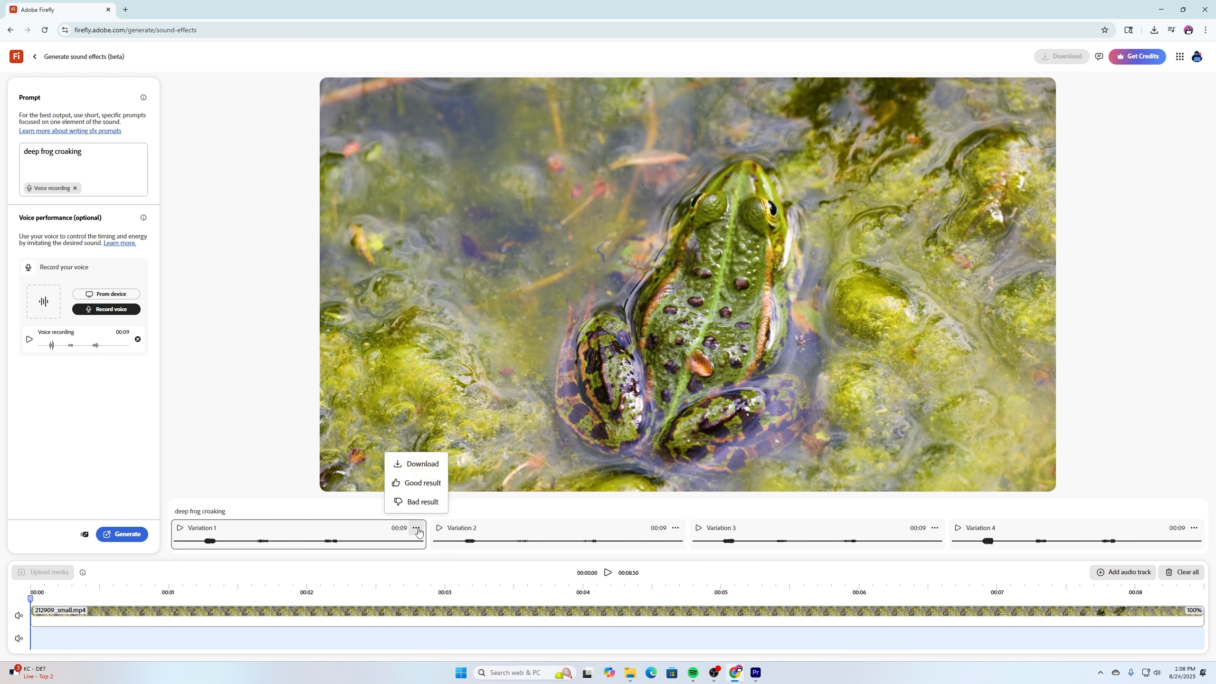
left_click(420, 464)
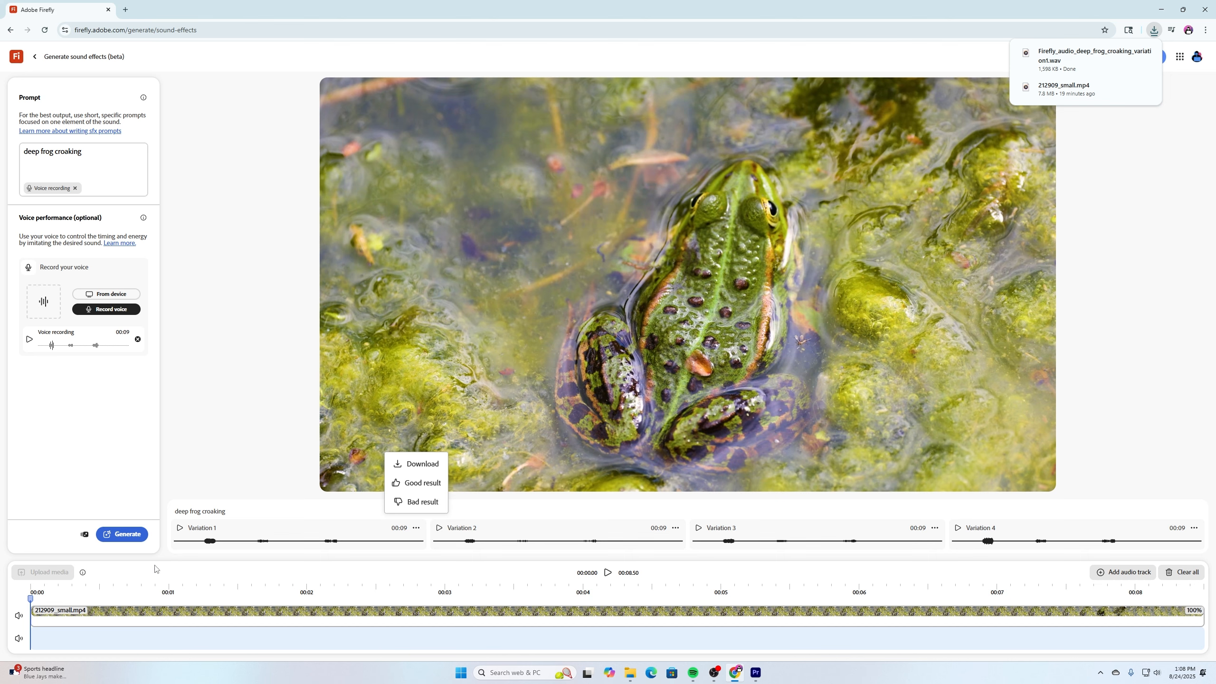
Change the prompt to "cartoon boing spring", record a new voice performance and generate the sound effects.
left_click_drag(104, 175, 23, 162)
type("cartoon boing spring")
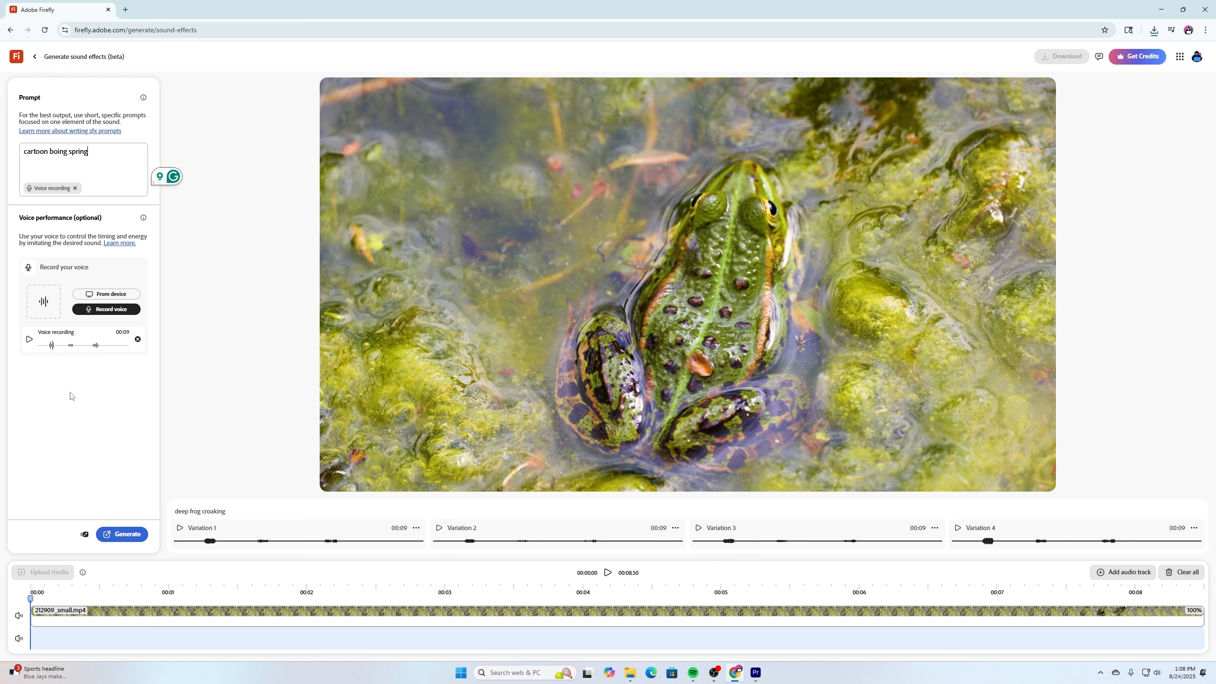
left_click(119, 314)
left_click(120, 535)
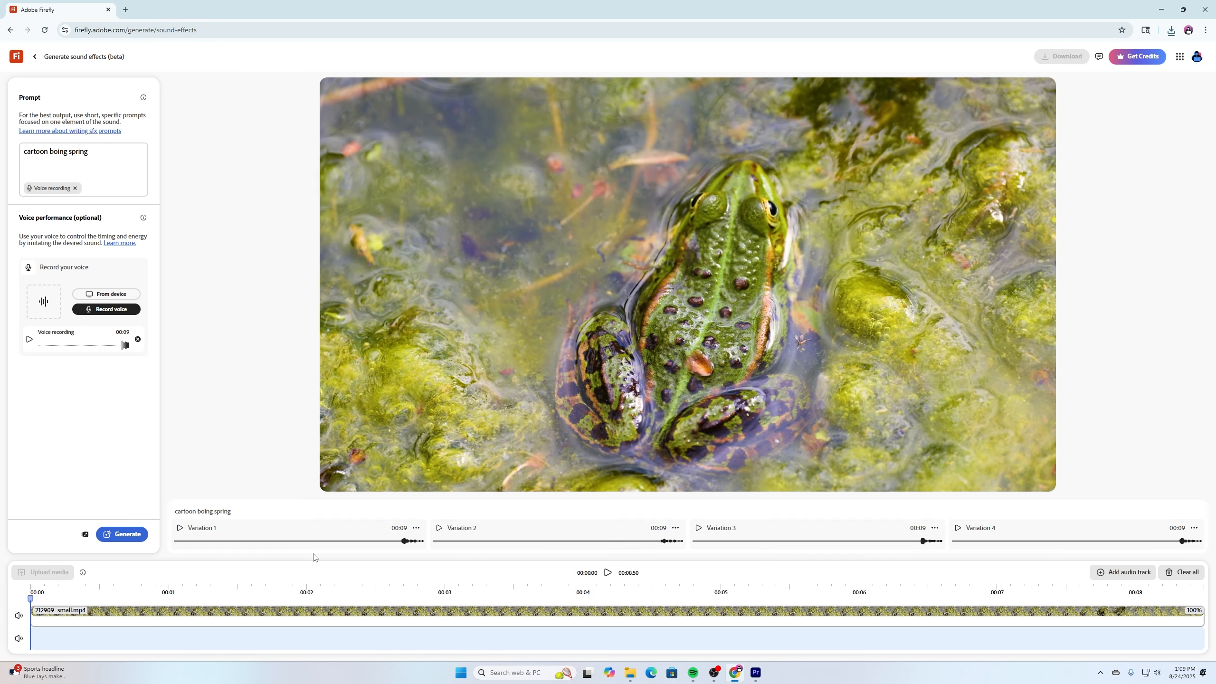
Listen to the cartoon boing spring variations and download Variation 4.
left_click(180, 529)
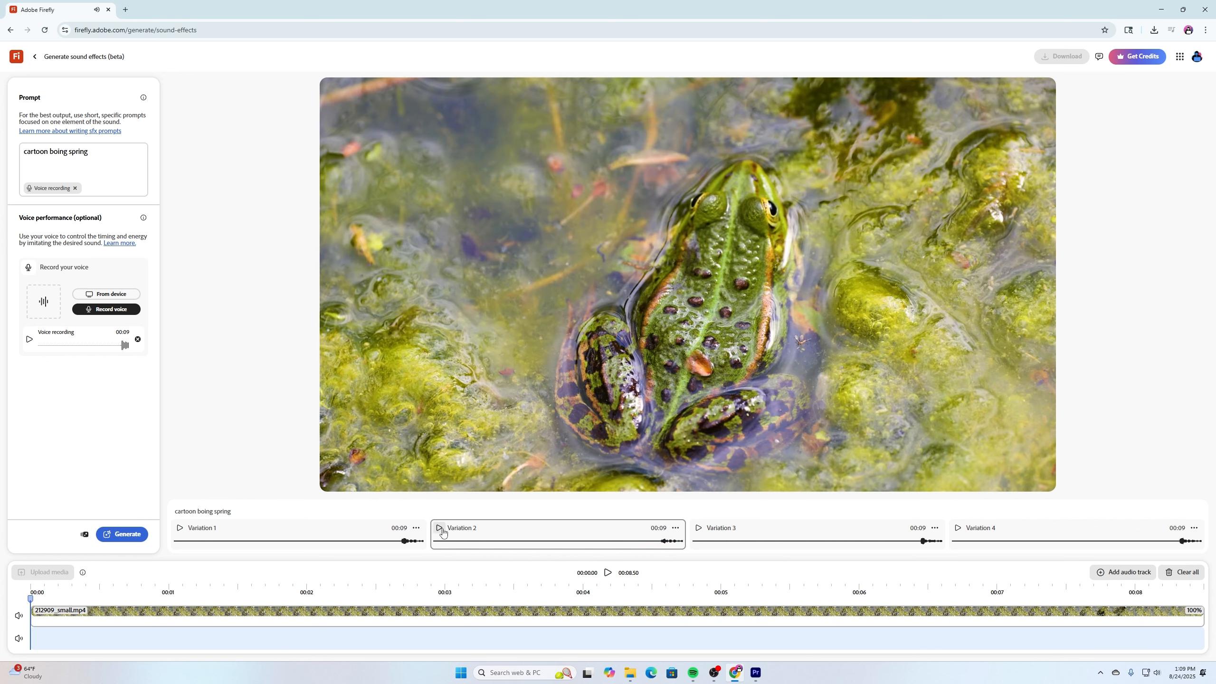
left_click(714, 536)
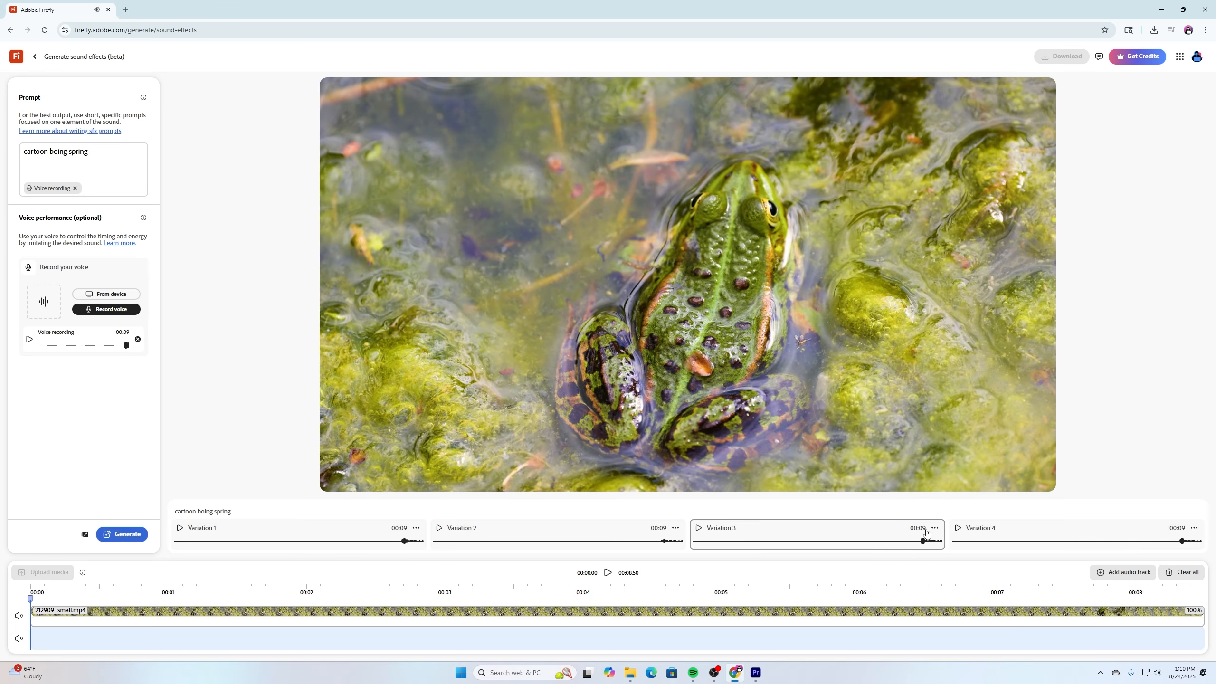
left_click(1194, 528)
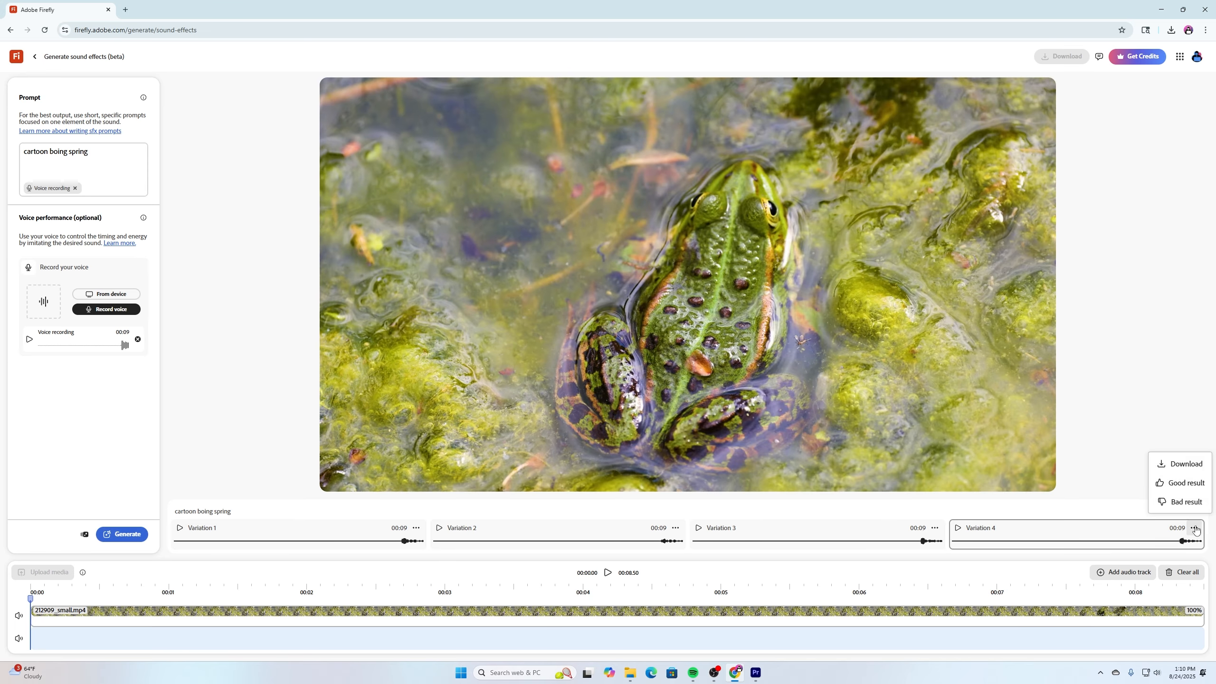
left_click(1187, 464)
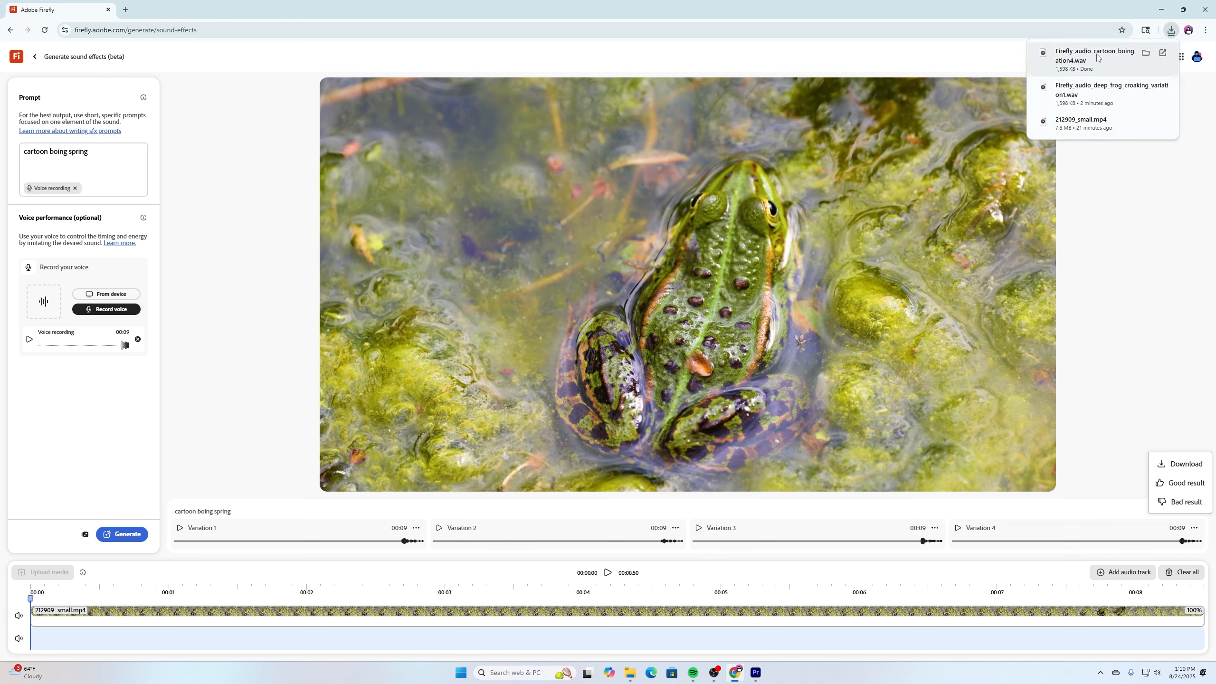
Switch to Premiere Pro and import the 212909_small video and both downloaded Firefly audio files into the frog project.
left_click(756, 679)
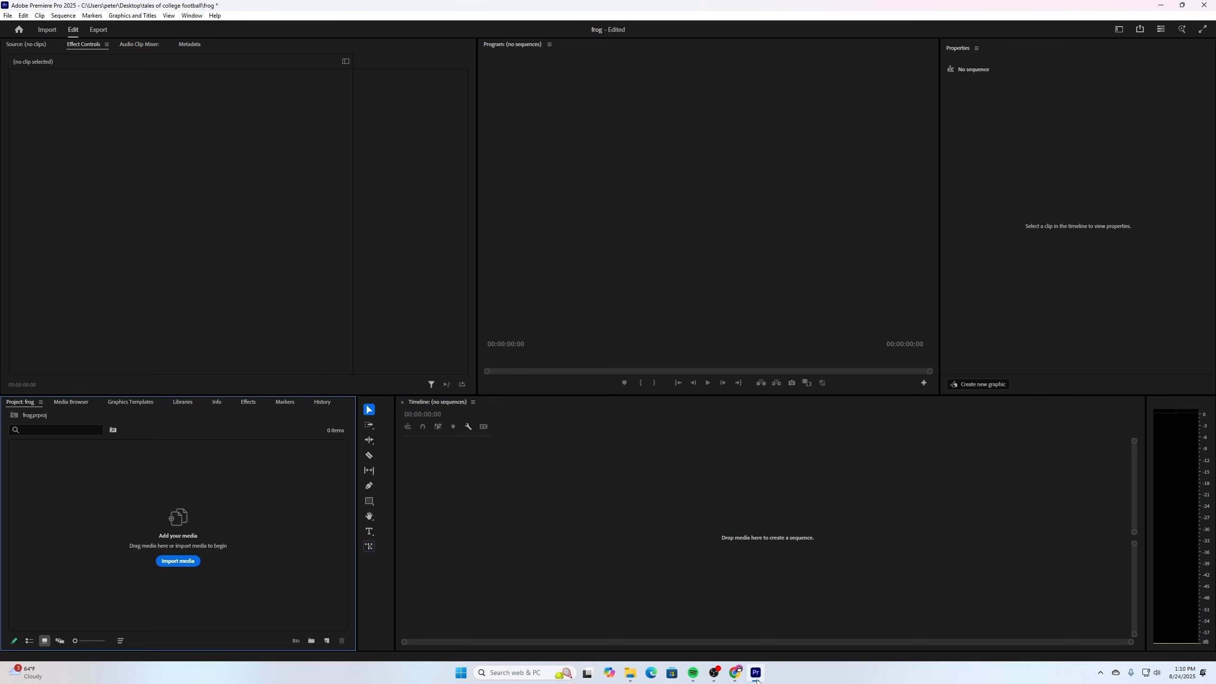
left_click(178, 561)
left_click(392, 210, "ctrl")
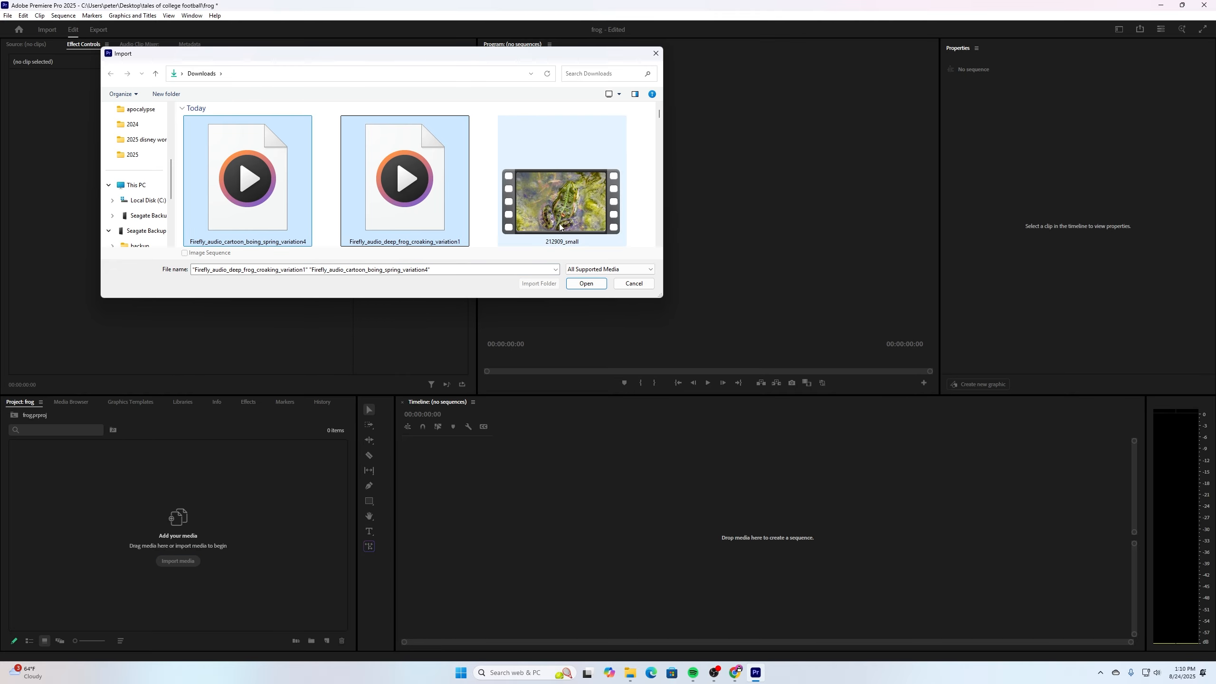
left_click(560, 227, "ctrl")
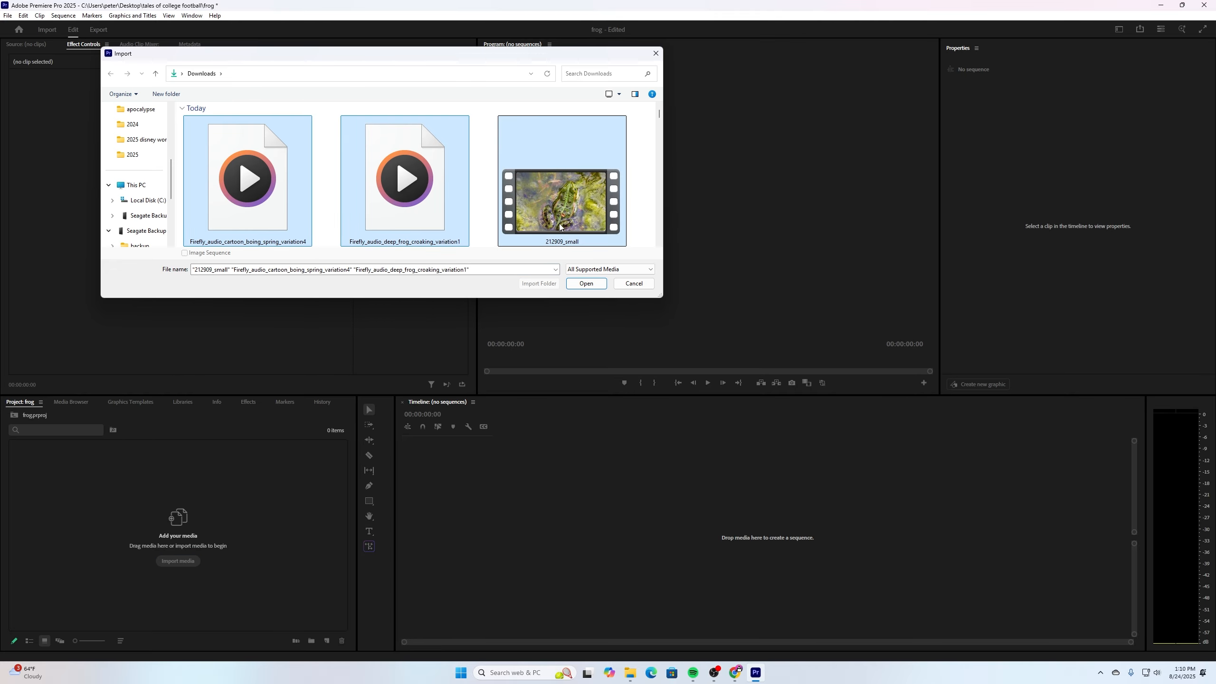
left_click(583, 286)
left_click(81, 537)
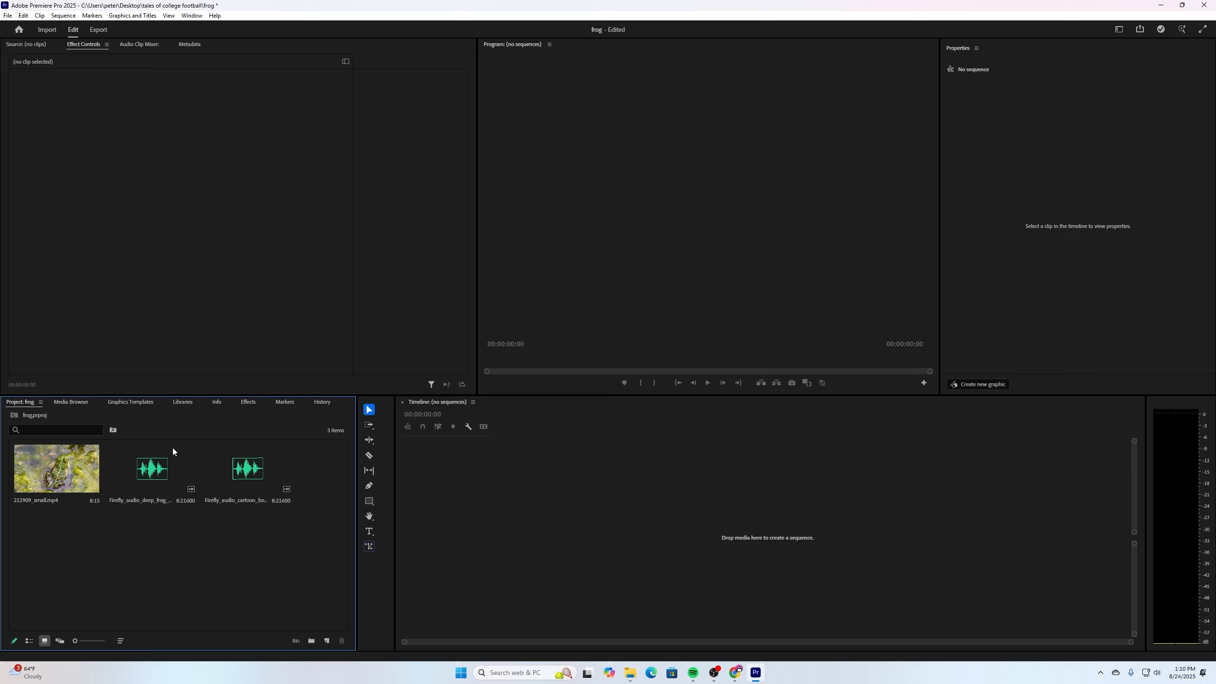
Create a sequence from the 212909_small.mp4 clip in the empty timeline.
left_click_drag(55, 462, 392, 501)
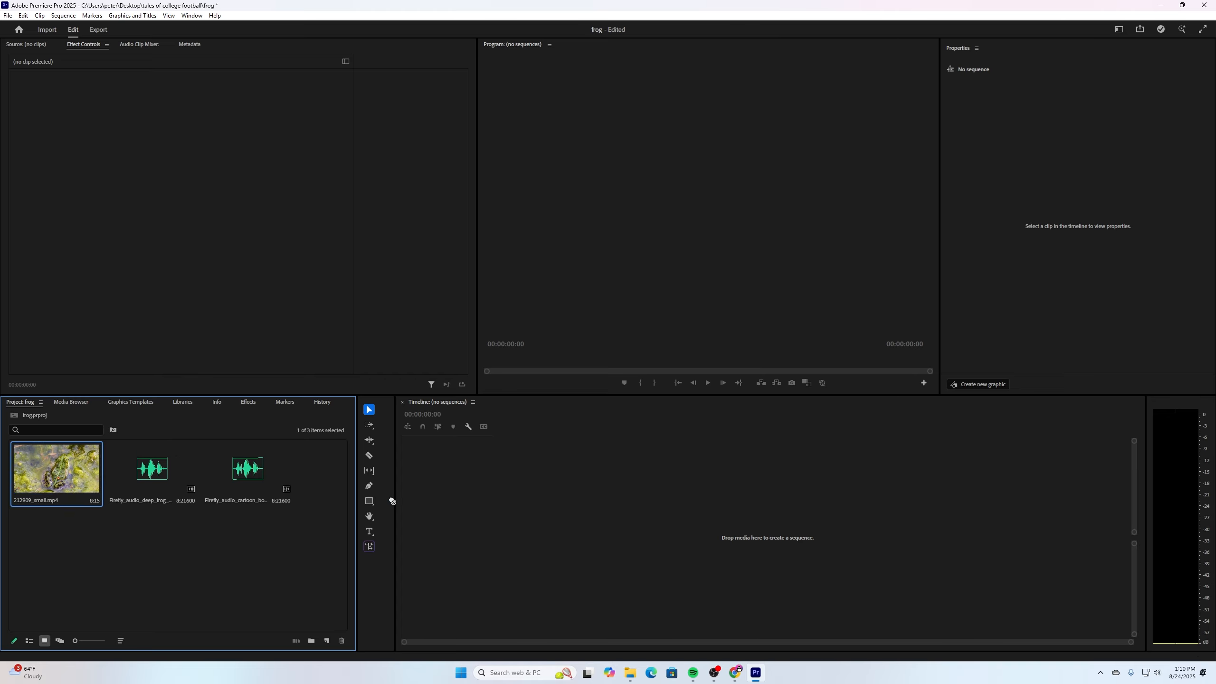
left_click_drag(470, 515, 471, 513)
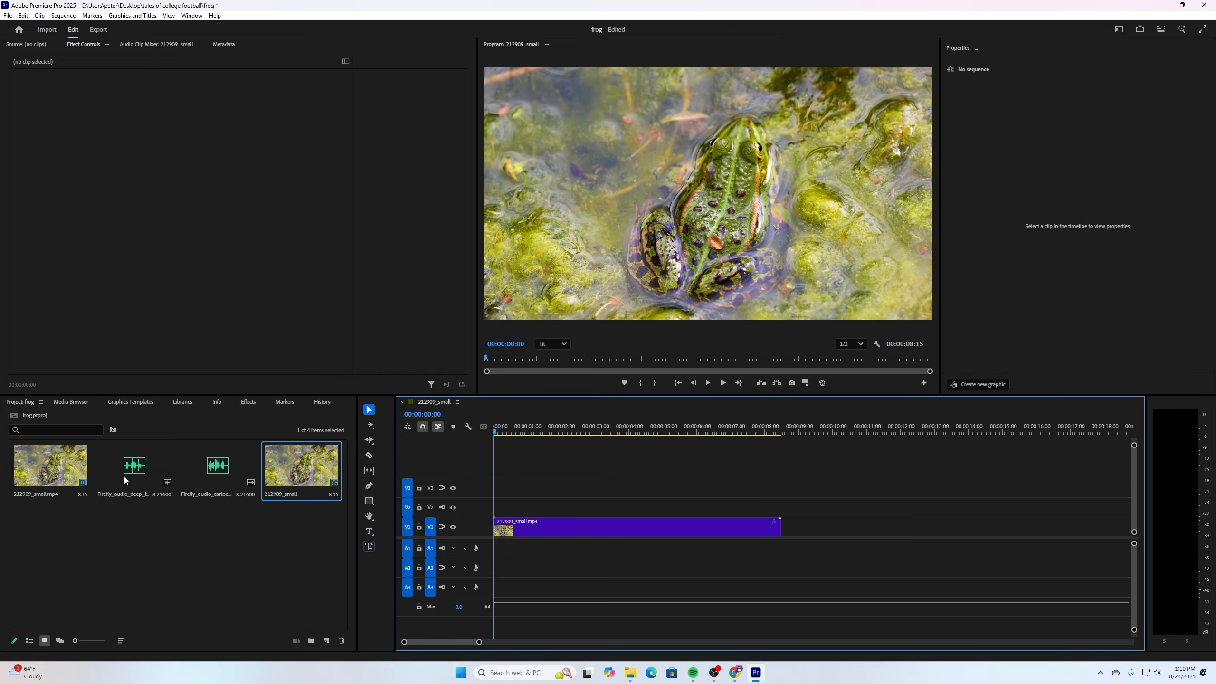
Place the deep frog croaking audio on A1 and the cartoon boing audio on A2 from the sequence start, and play the result.
left_click_drag(136, 461, 495, 552)
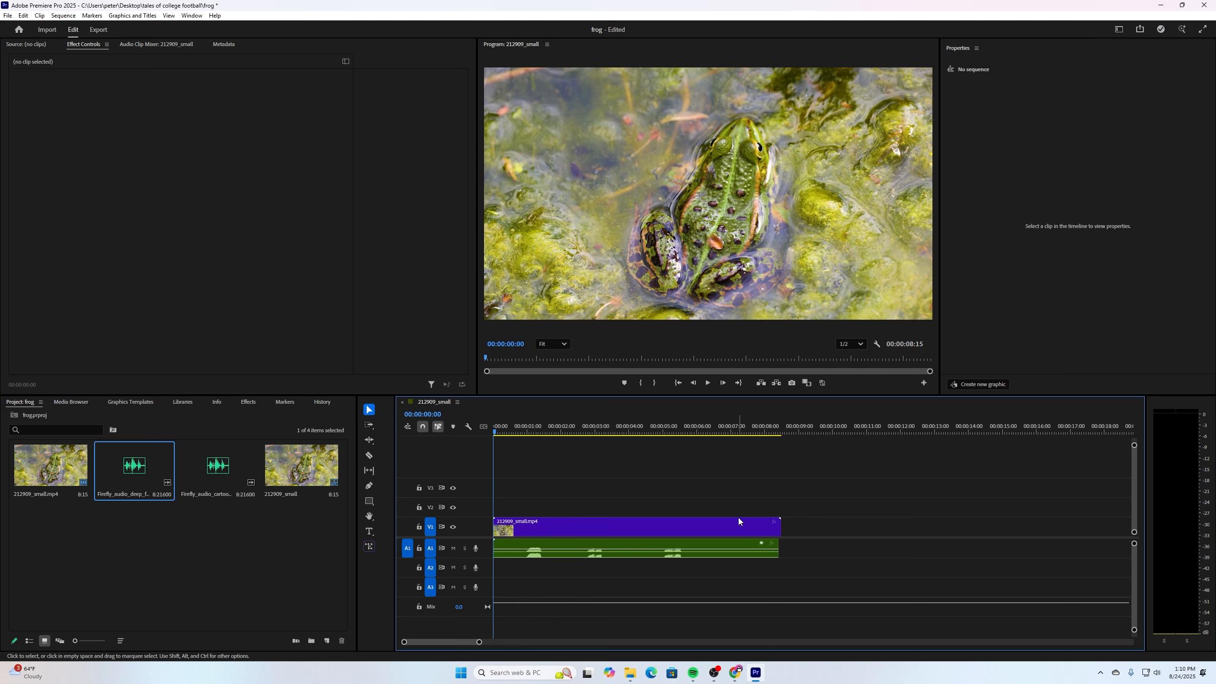
left_click_drag(228, 480, 497, 574)
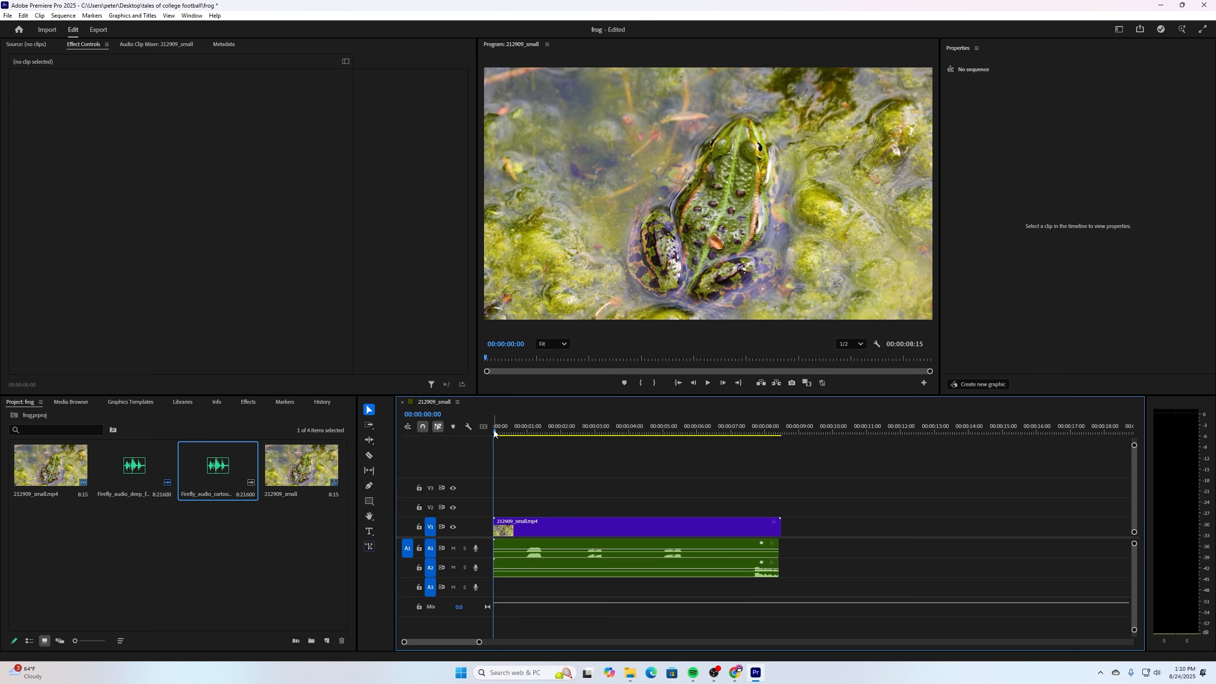
left_click(709, 383)
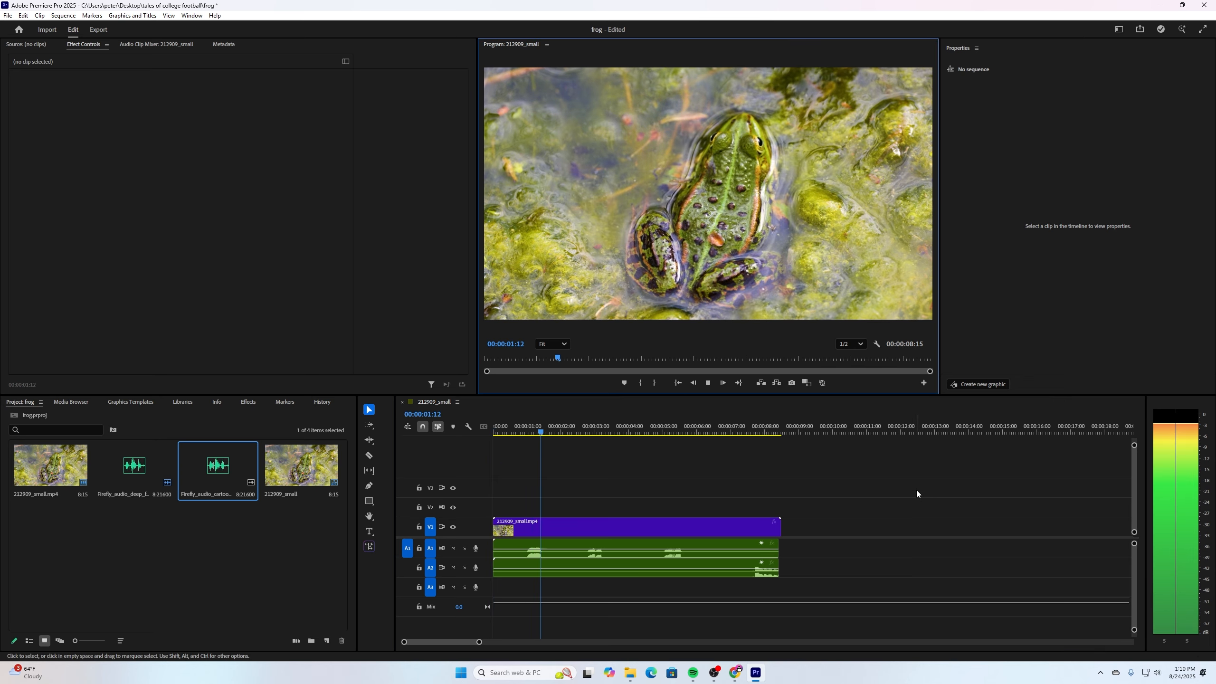